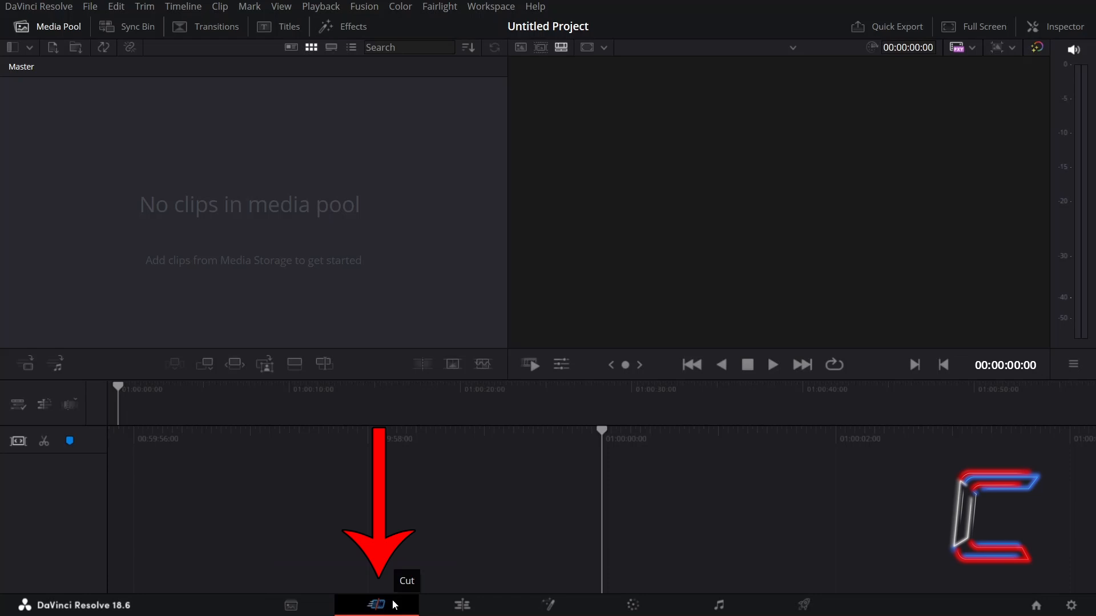
- Show the Effects library on the Cut, Edit and Fairlight pages
left_click(462, 604)
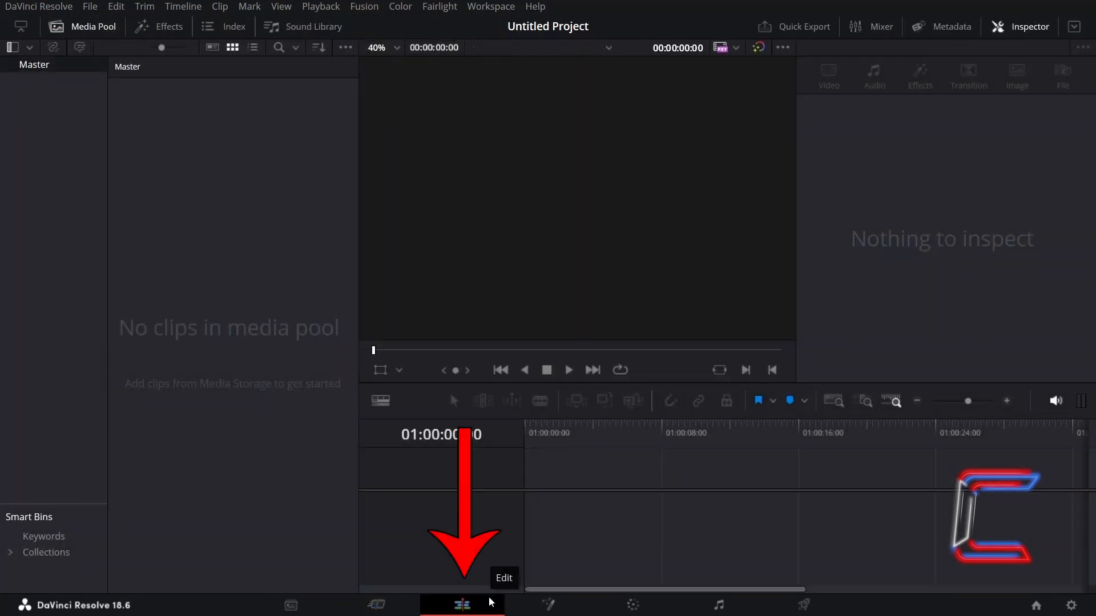
left_click(719, 604)
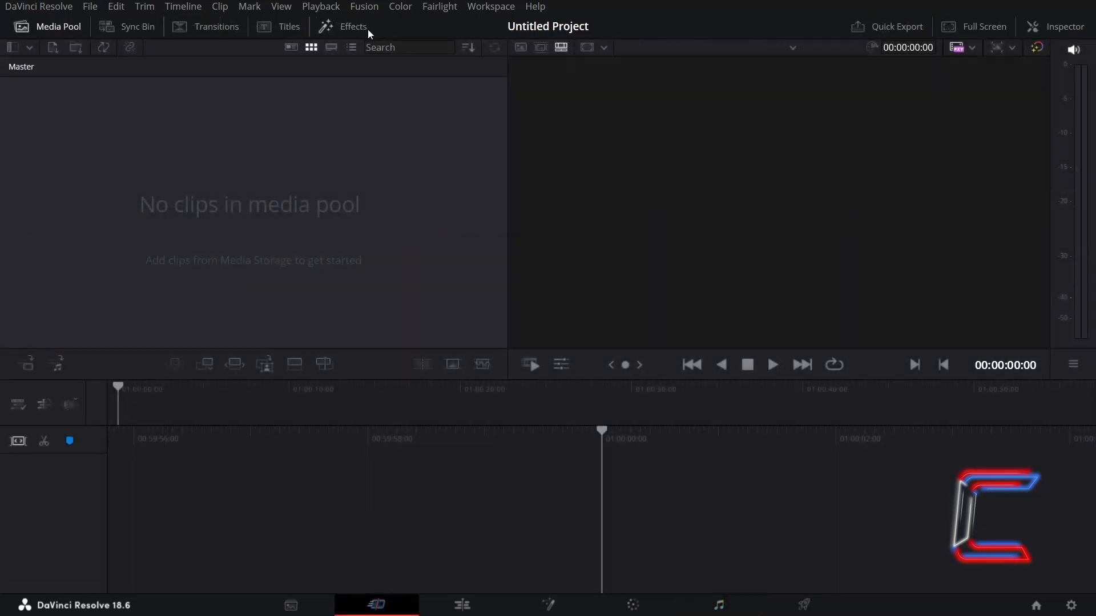
left_click(368, 29)
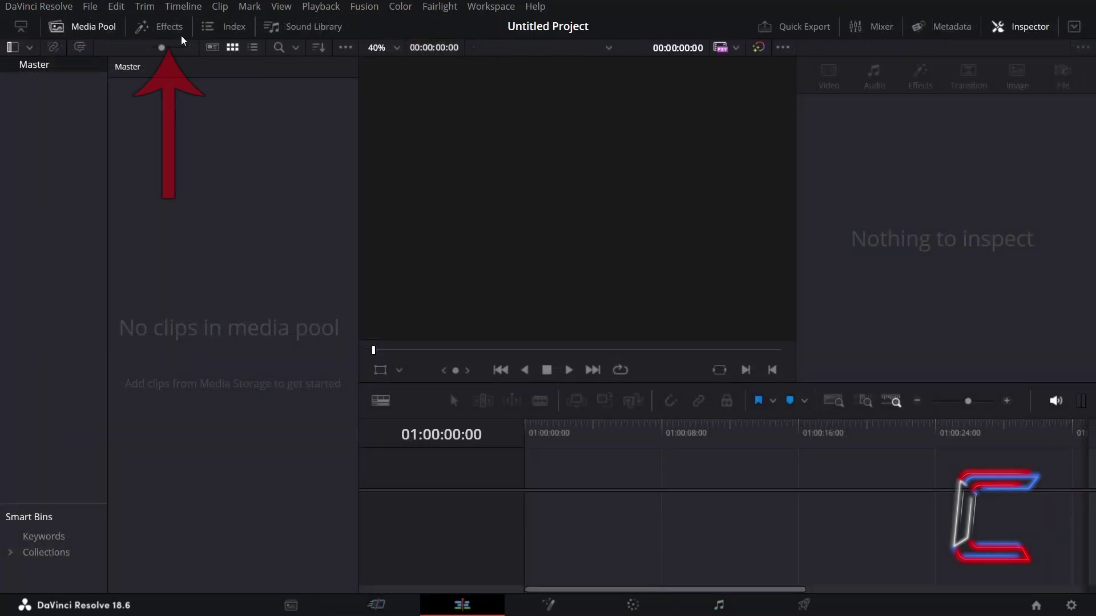
left_click(176, 31)
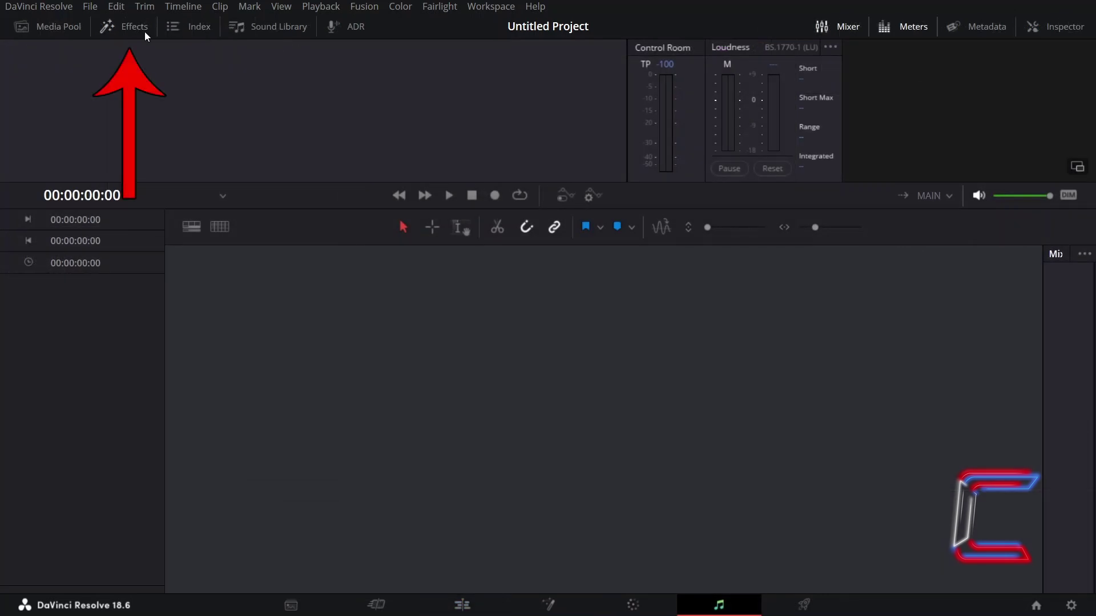
left_click(145, 32)
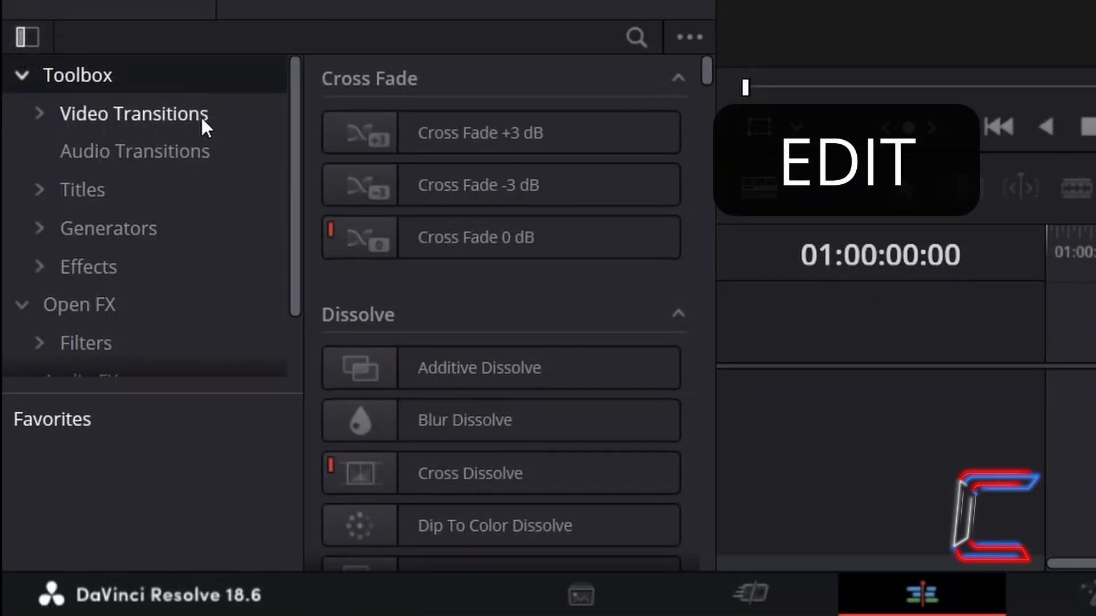
- Star Cross Dissolve as a favorite under Toolbox > Video Transitions
left_click(200, 114)
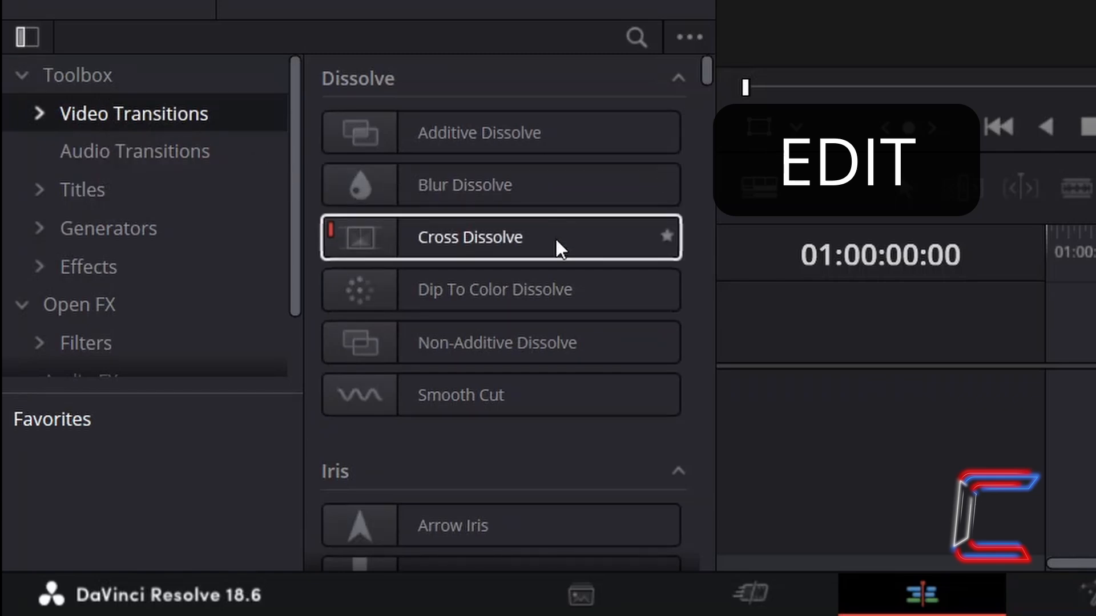
left_click(668, 237)
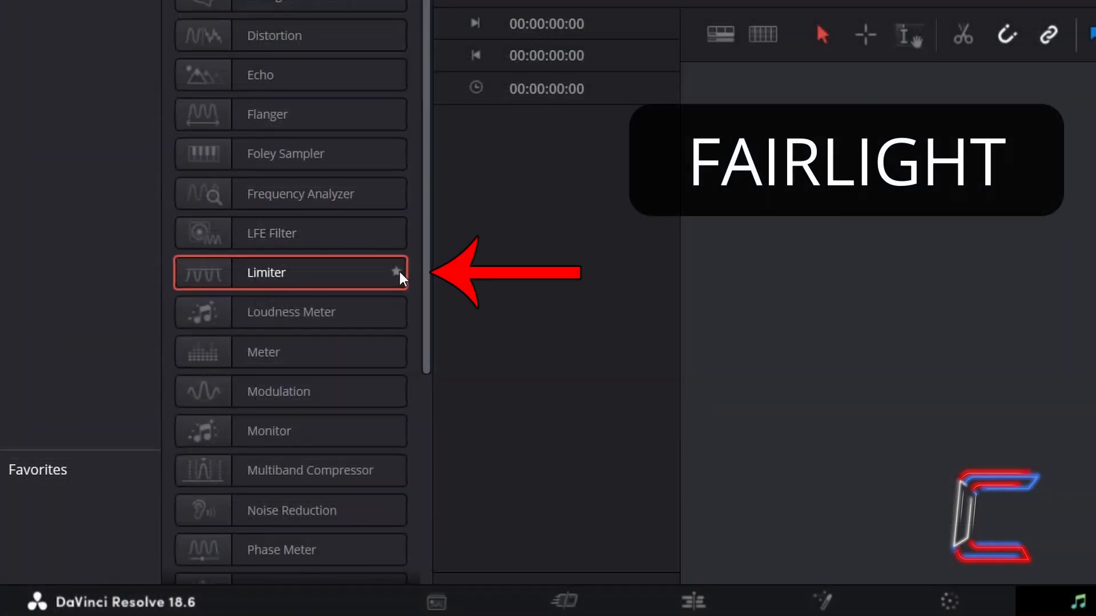
- Star Limiter in Fairlight FX and filter the Cut page's Effects to favorites only
left_click(399, 276)
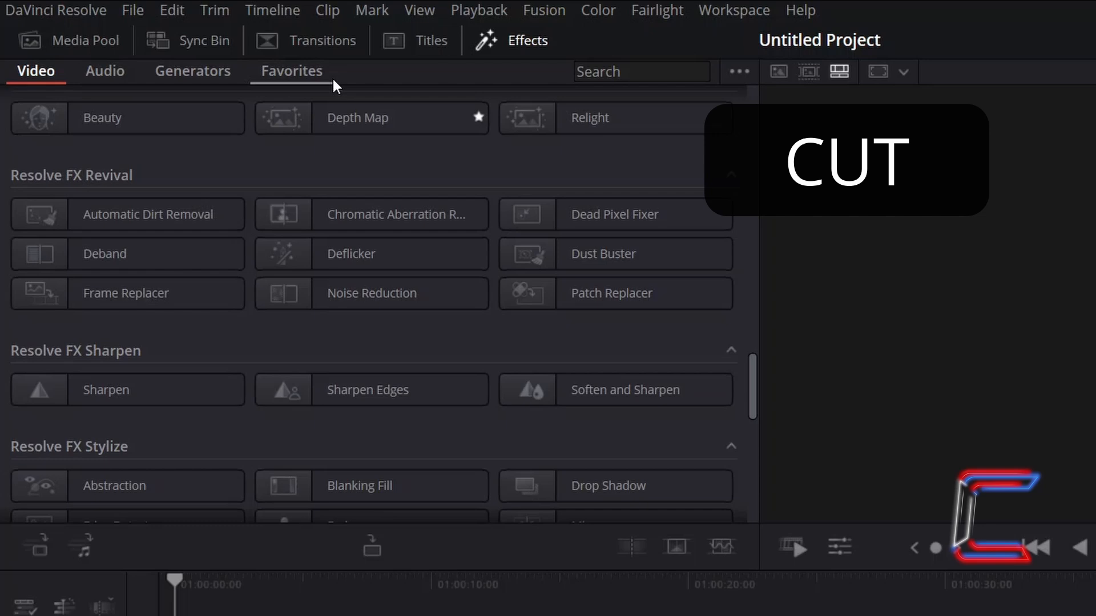
left_click(317, 73)
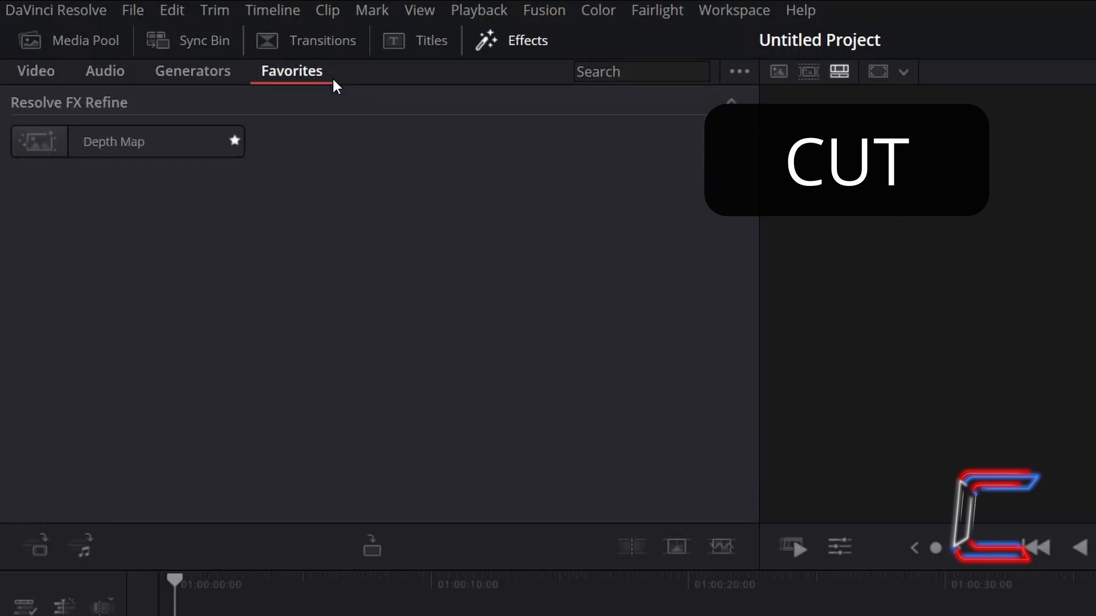
left_click(134, 145)
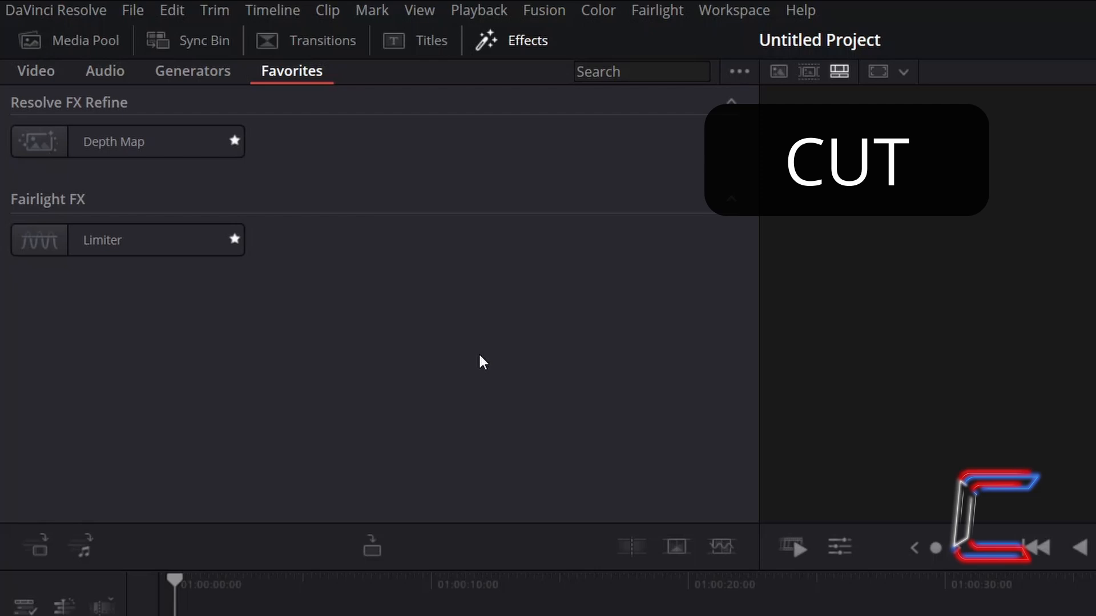
- Unstar Cross Dissolve on the Edit page, removing it from the favorites
left_click(236, 243)
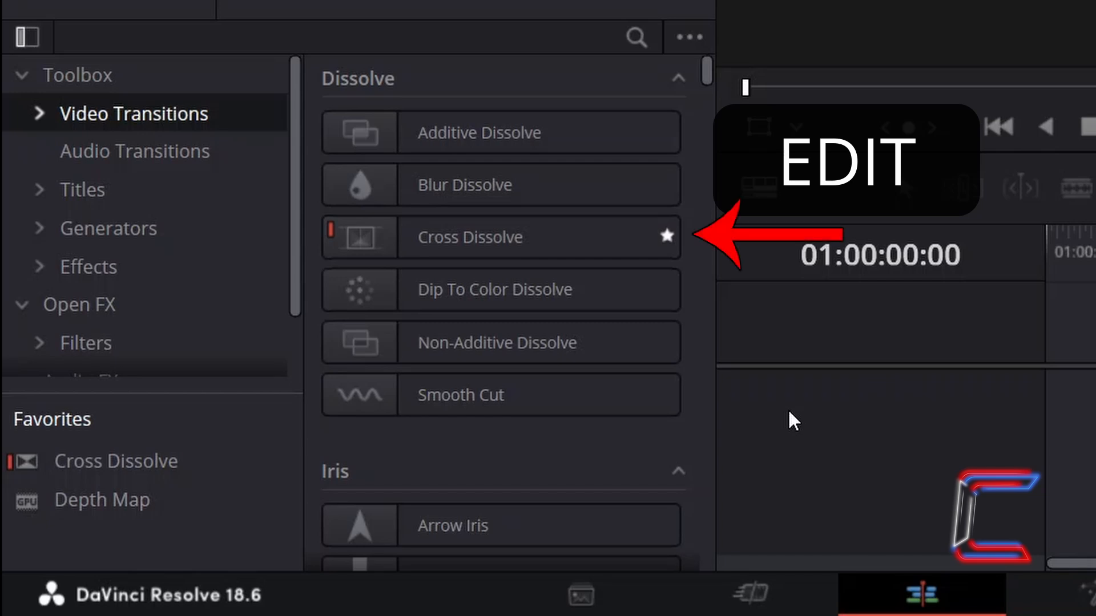
left_click(668, 238)
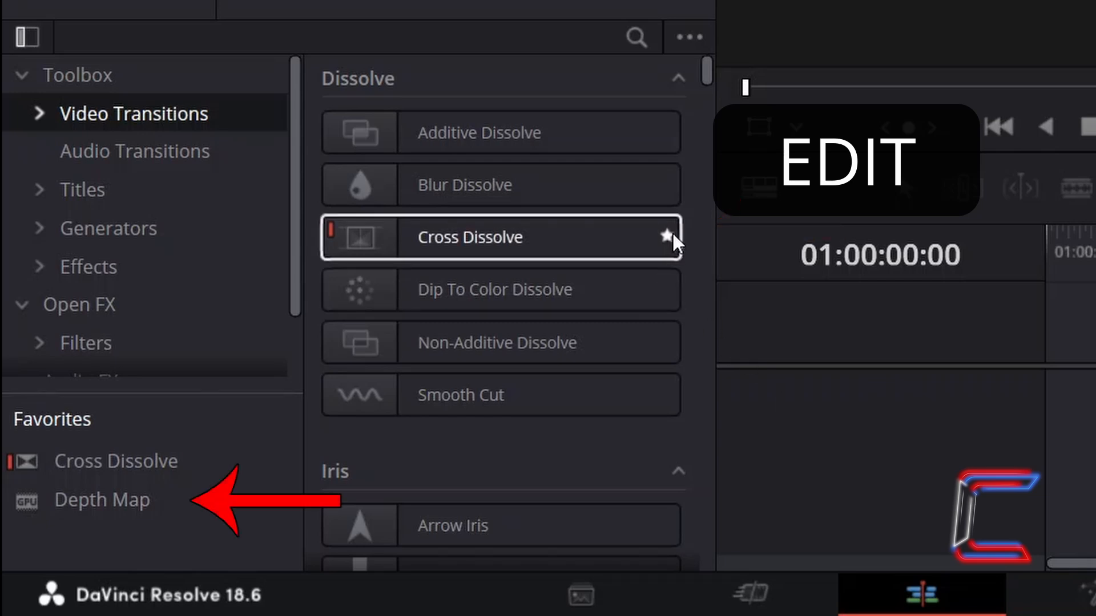
left_click(667, 238)
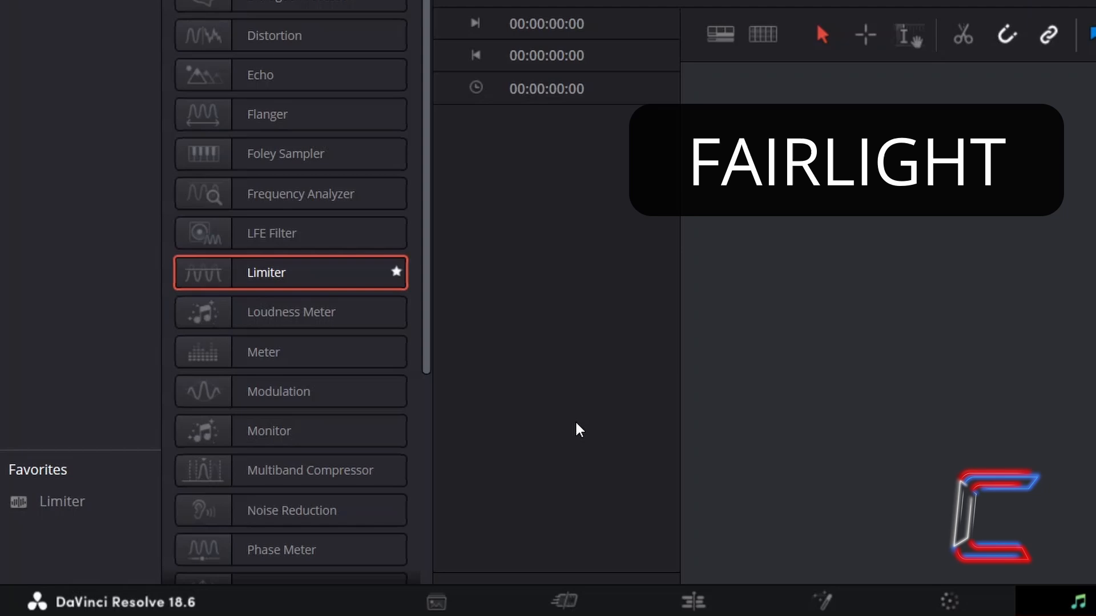
- Unstar Limiter and star Beauty so favorites list Depth Map, Blur Dissolve and Beauty
left_click(397, 274)
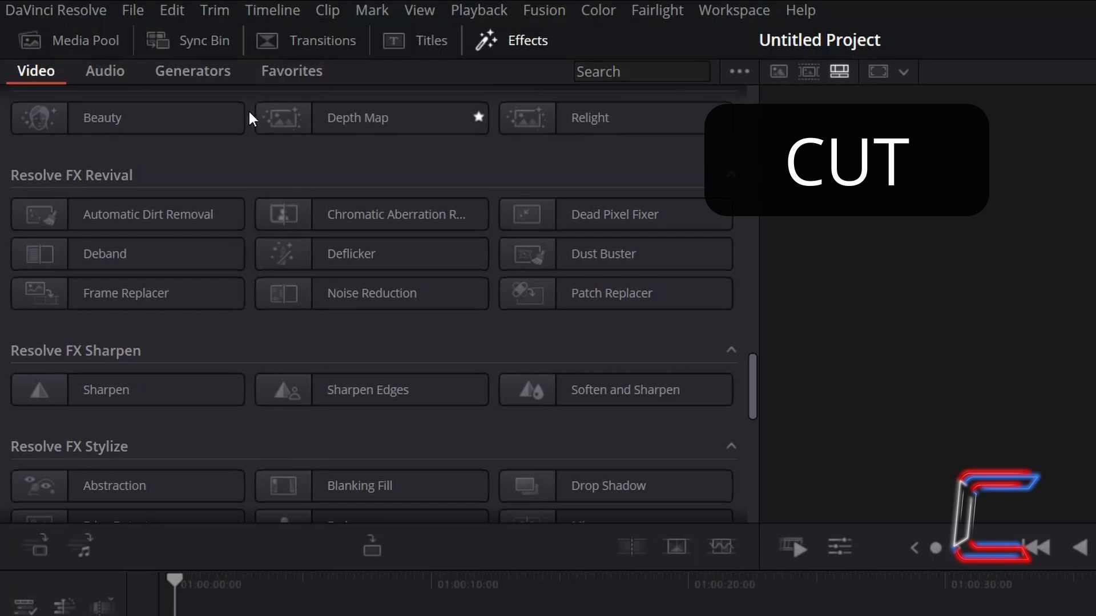
left_click(236, 117)
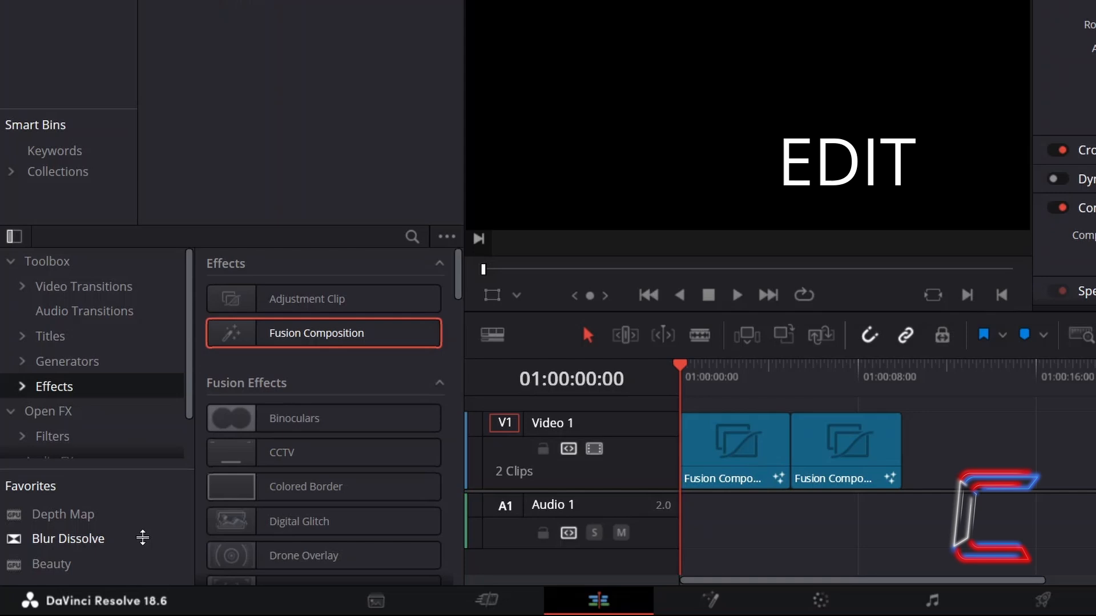
- Drag Blur Dissolve from Favorites onto the cut between the two Video 1 clips
mouse_move(143, 538)
left_mouse_down()
mouse_move(634, 422)
mouse_move(788, 437)
left_mouse_up()
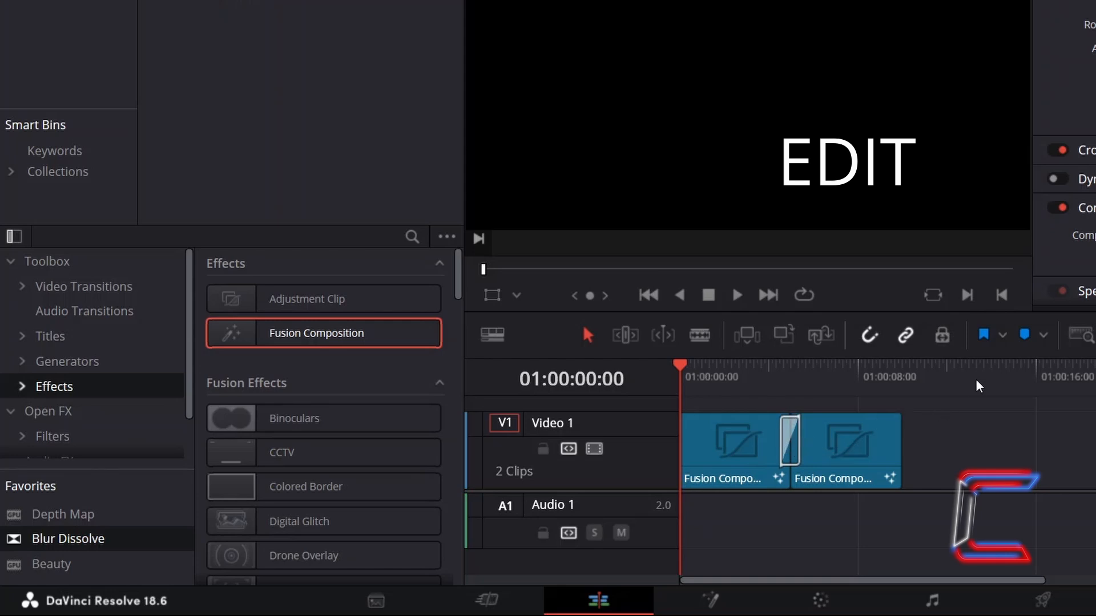